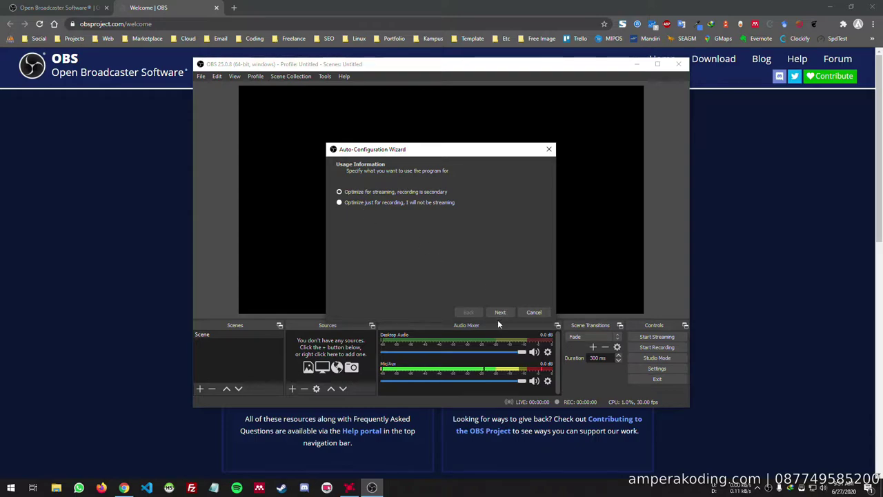
Step: Set the configuration wizard's frame rate to 30 FPS and review the streaming services it offers
click(500, 311)
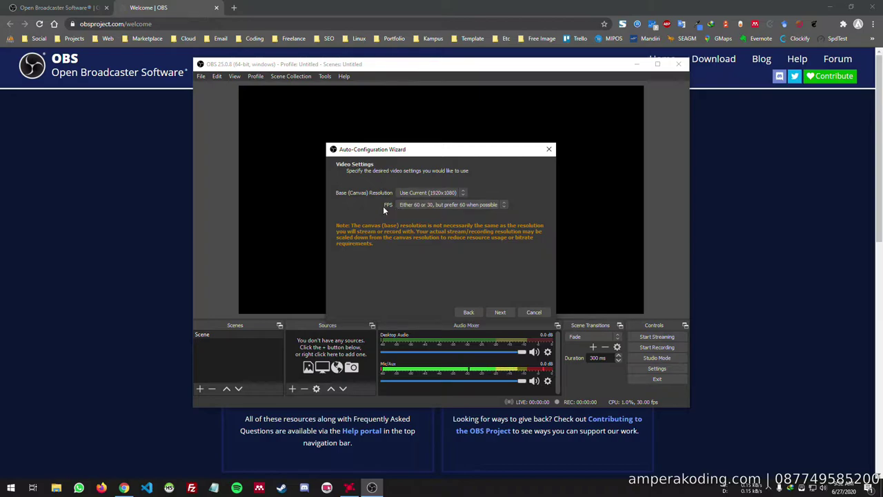
click(436, 205)
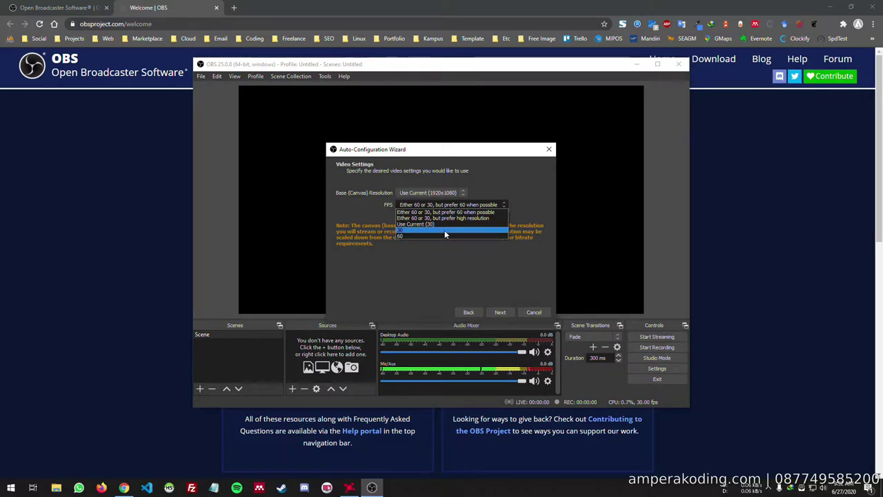
click(444, 233)
click(499, 312)
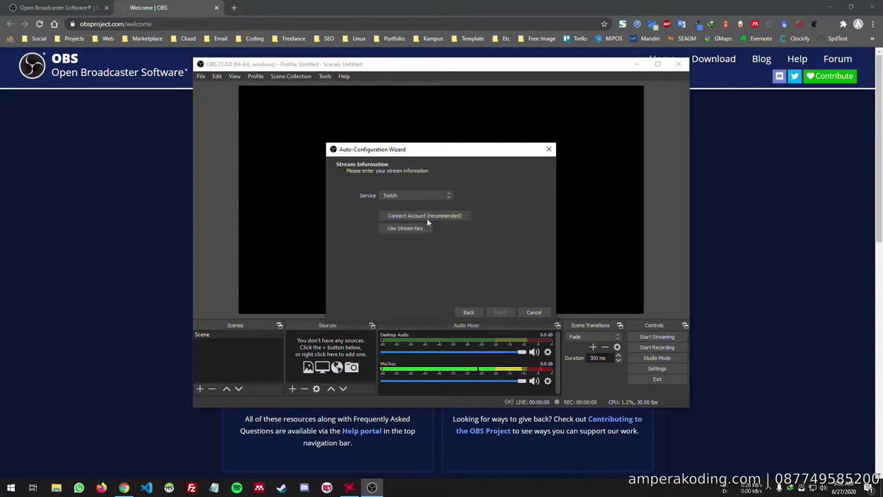
click(413, 195)
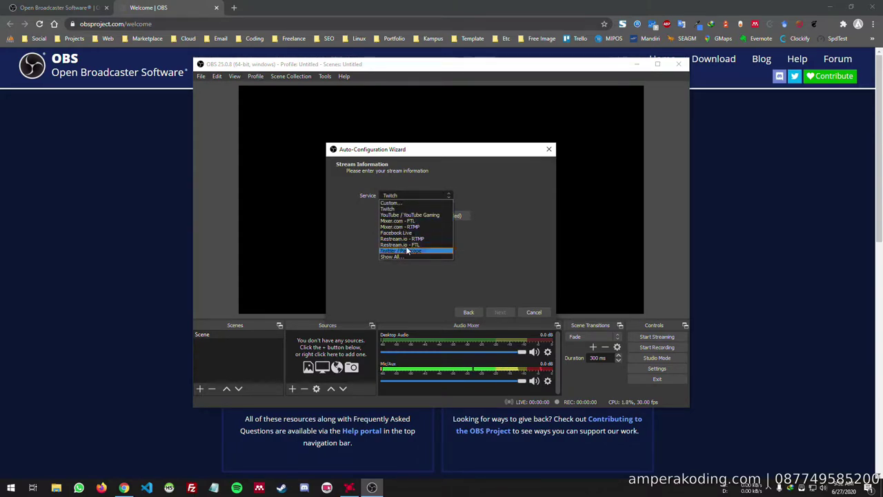
click(517, 243)
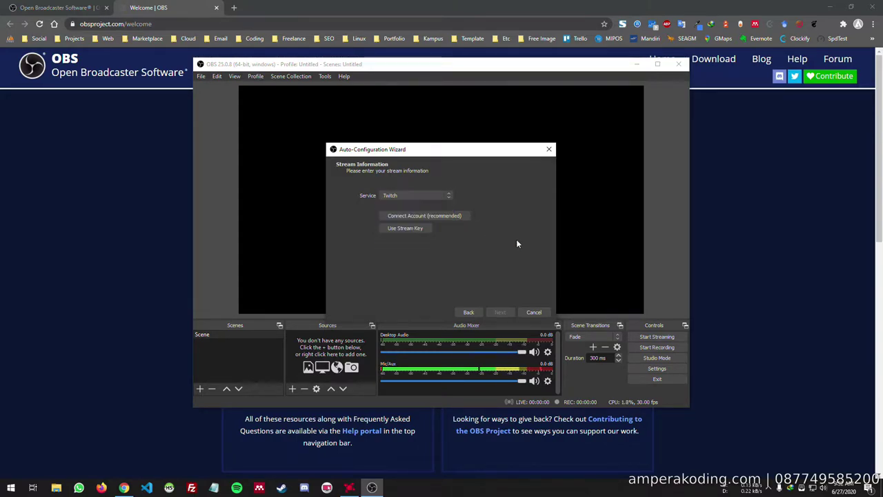
Step: Return to the wizard's usage page, choose to optimize just for recording, and apply the recommended settings
click(469, 311)
click(474, 311)
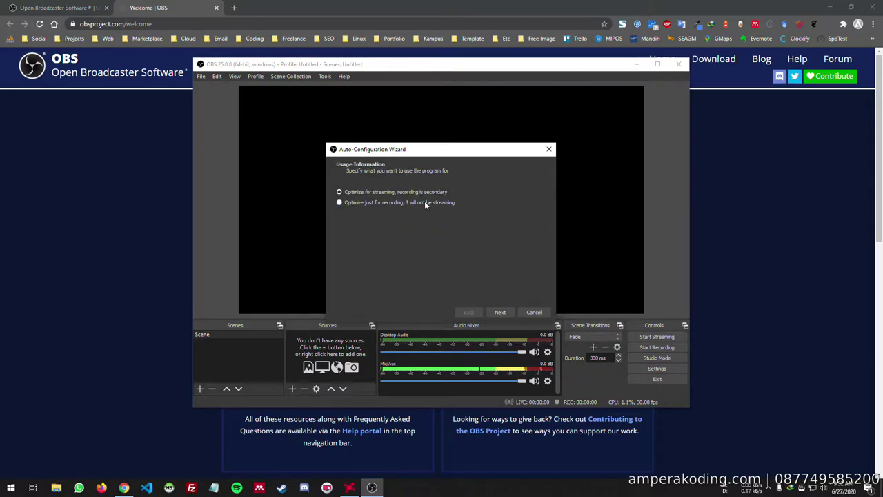
click(511, 311)
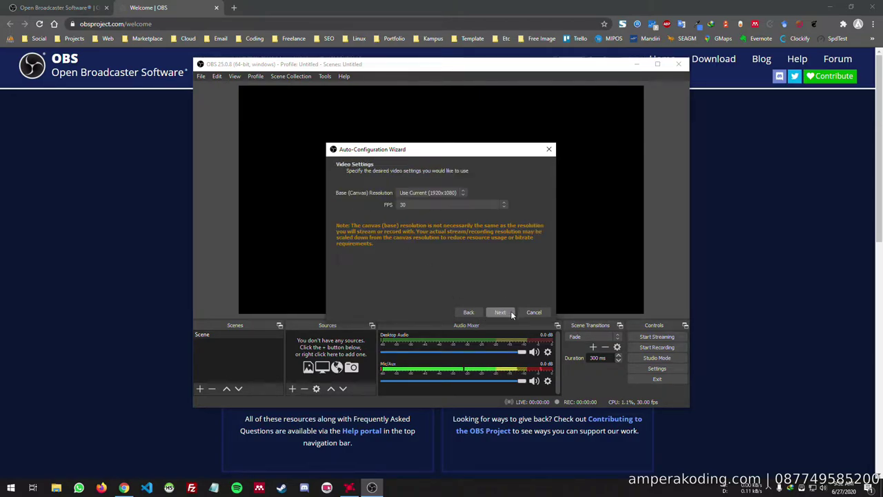
click(497, 314)
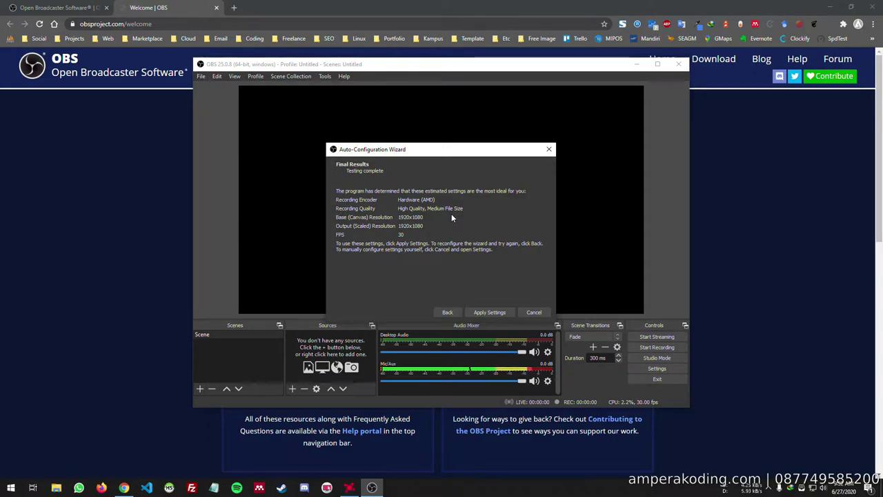
click(507, 312)
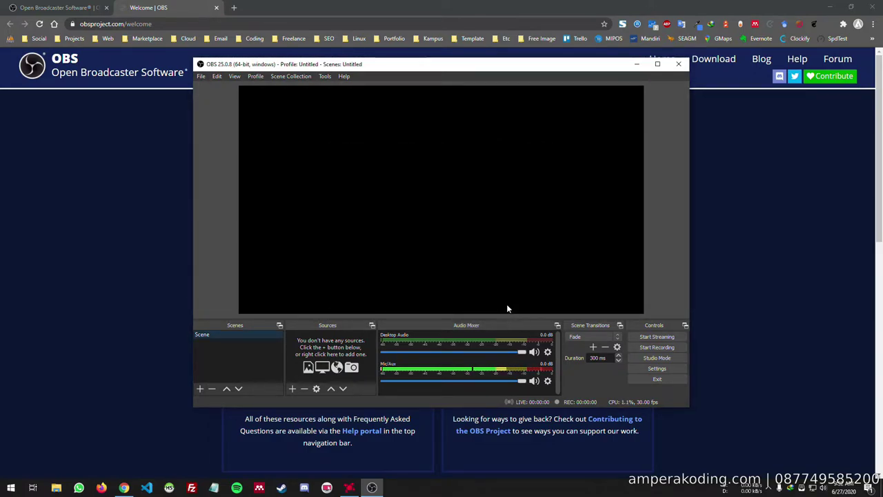
Step: Maximize the window and add a new visible Display Capture source to the scene under its default name
click(657, 64)
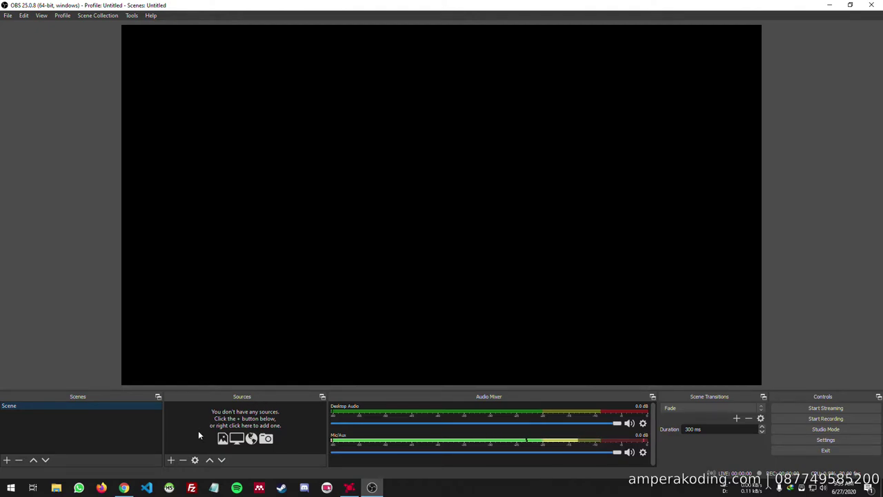
click(171, 460)
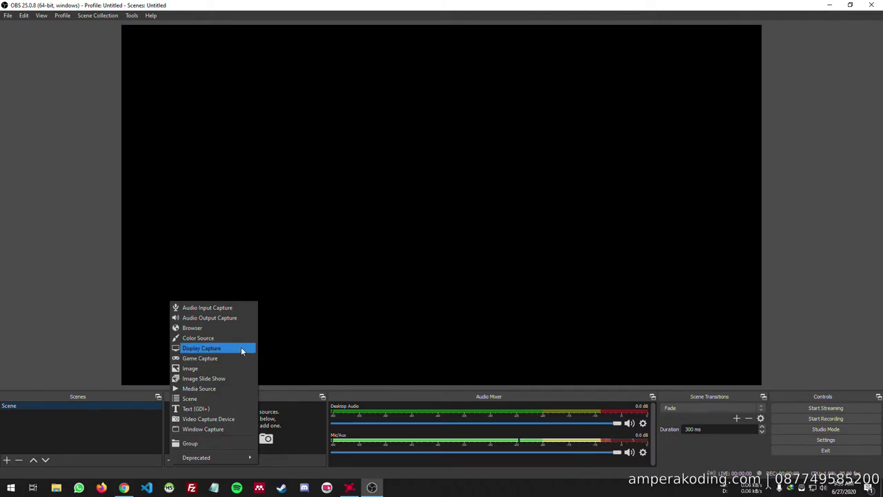
click(241, 348)
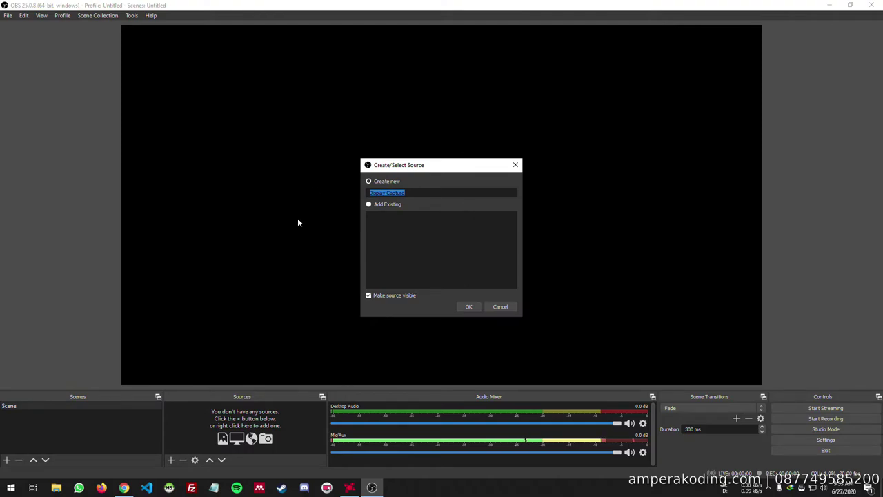
click(431, 192)
click(468, 307)
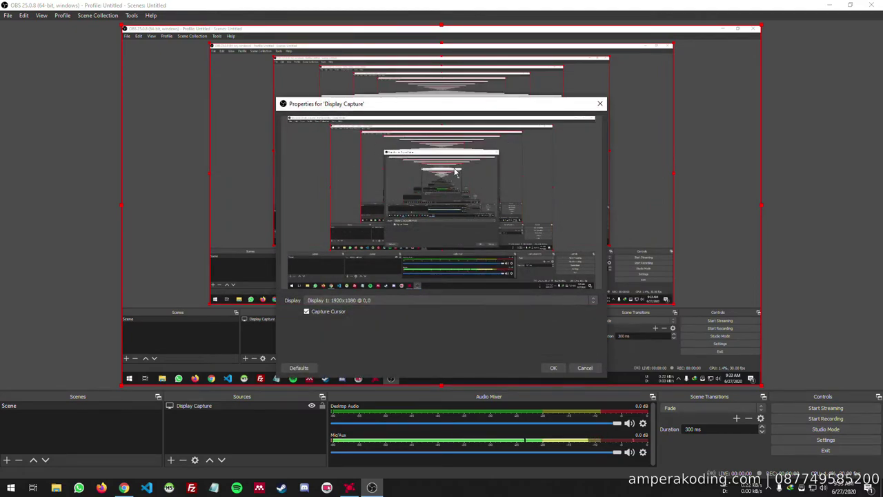
Step: Preview Display 2 in the Display Capture properties, return to Display 1: 1920x1080 @ 0,0, and accept it
click(408, 301)
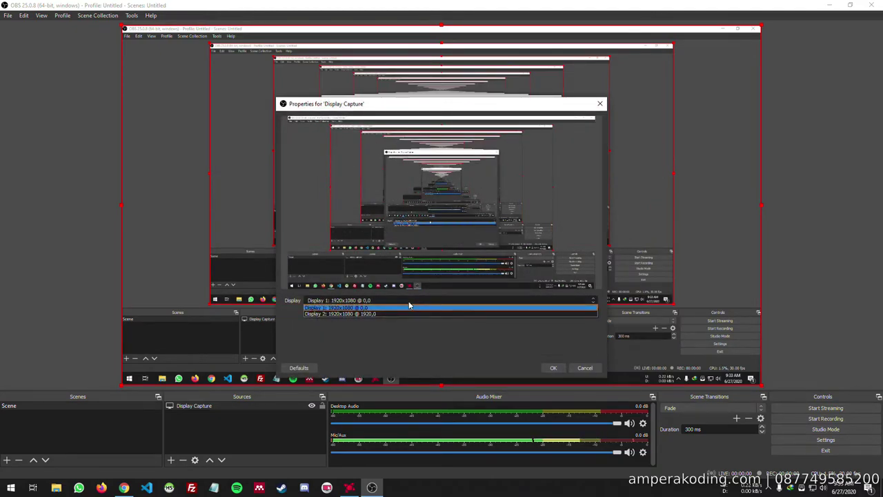
click(349, 315)
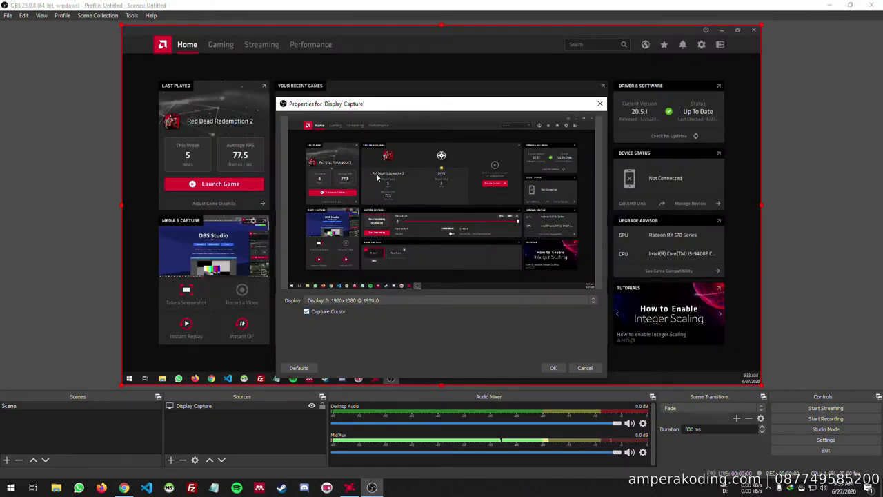
click(400, 301)
click(366, 307)
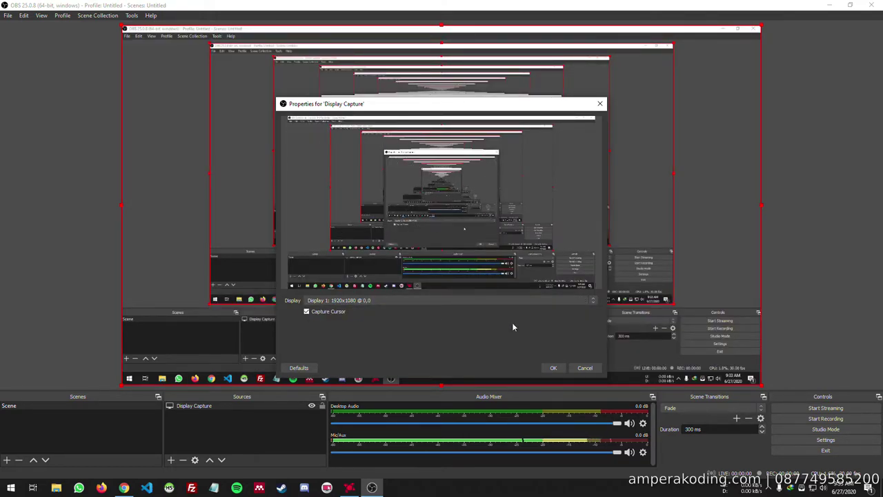
click(552, 367)
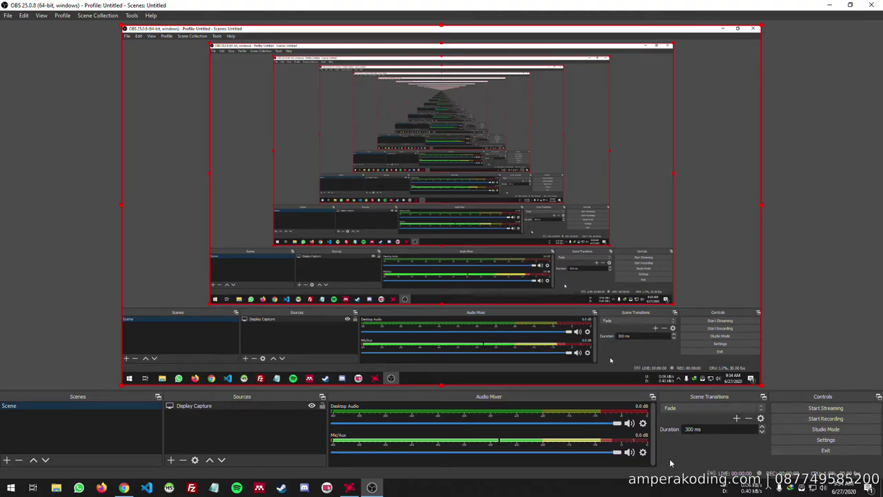
Step: Add a Noise Suppression filter to the Mic/Aux audio channel, keeping its default name and suppression level
click(643, 453)
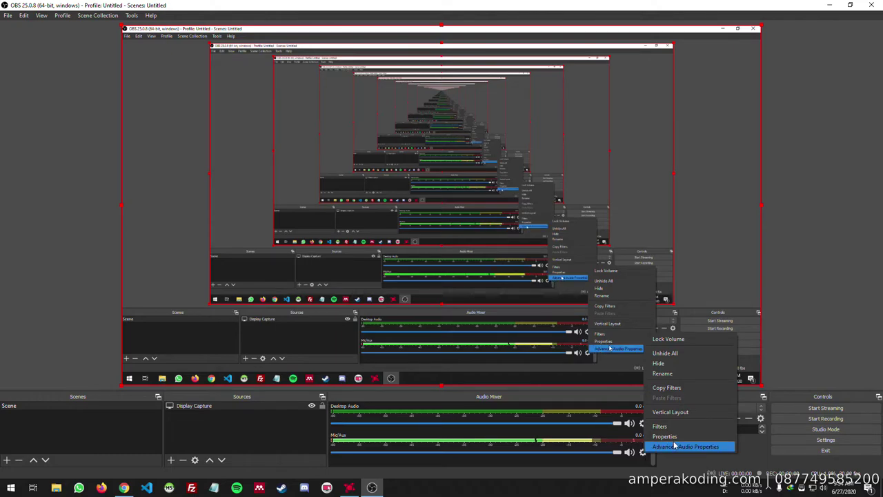
click(694, 430)
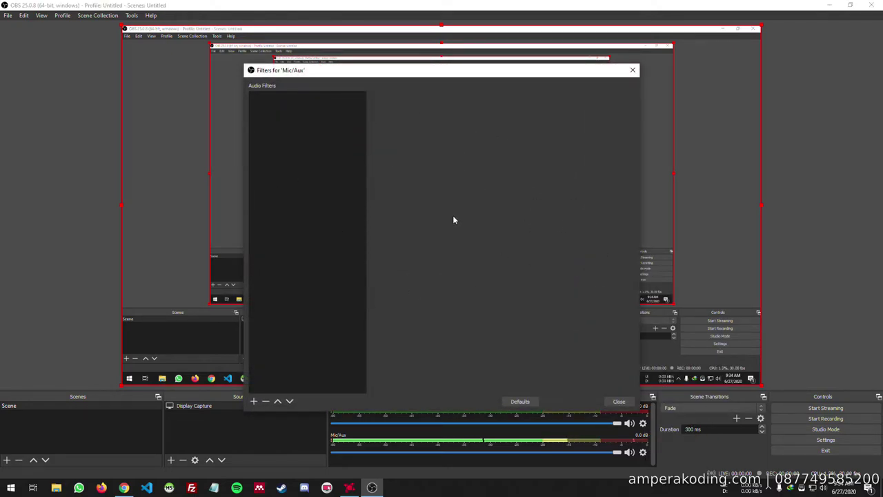
click(253, 402)
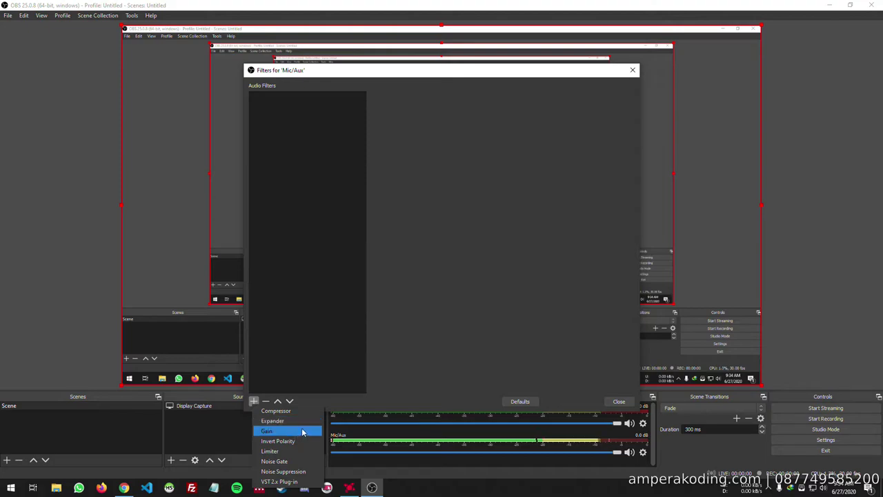
click(310, 475)
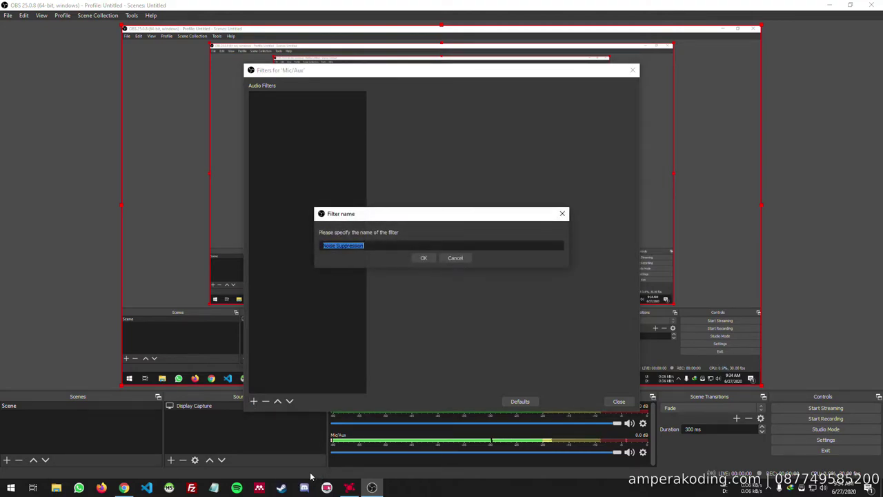
click(382, 245)
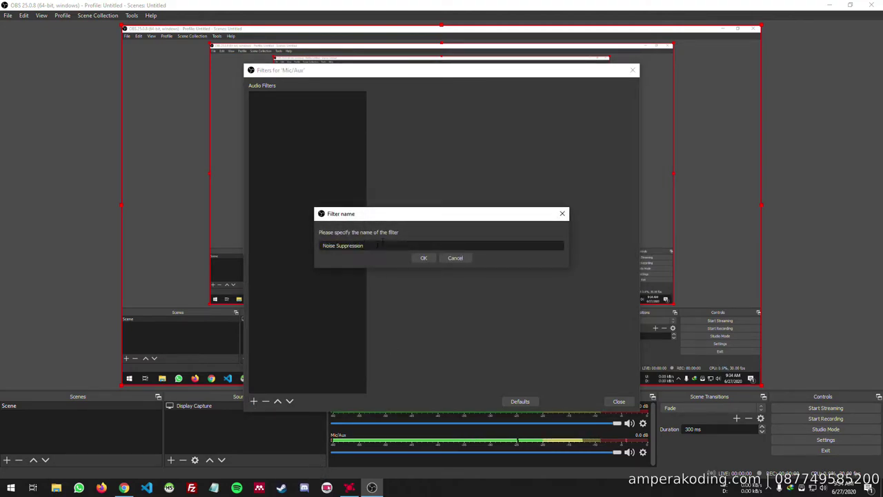
click(422, 258)
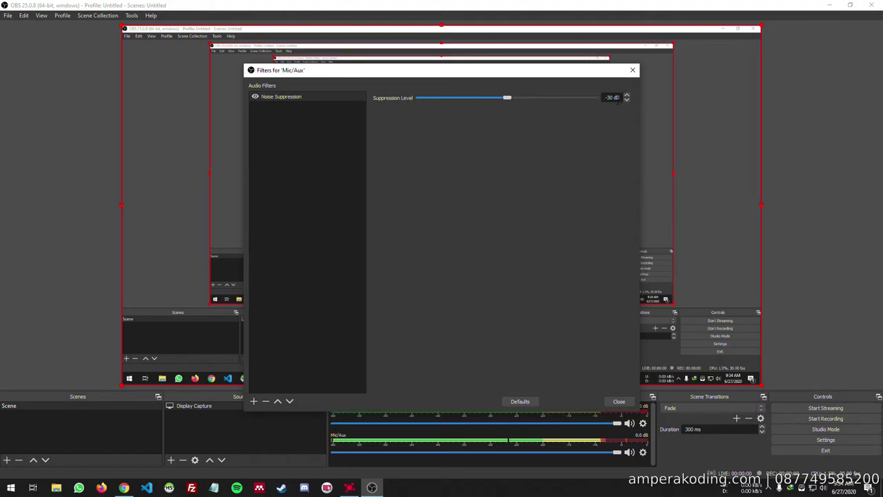
click(619, 401)
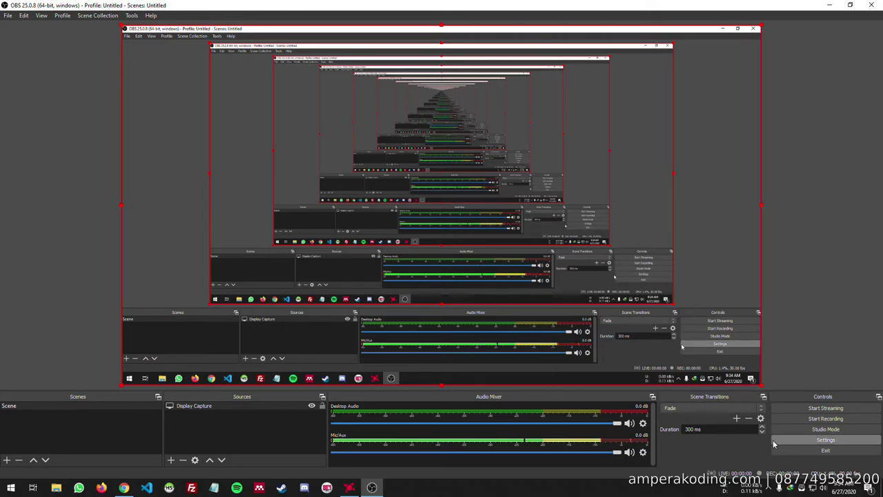
Step: Look through the Output, Audio, Video, Hotkeys and Advanced settings, and examine the General settings
click(795, 438)
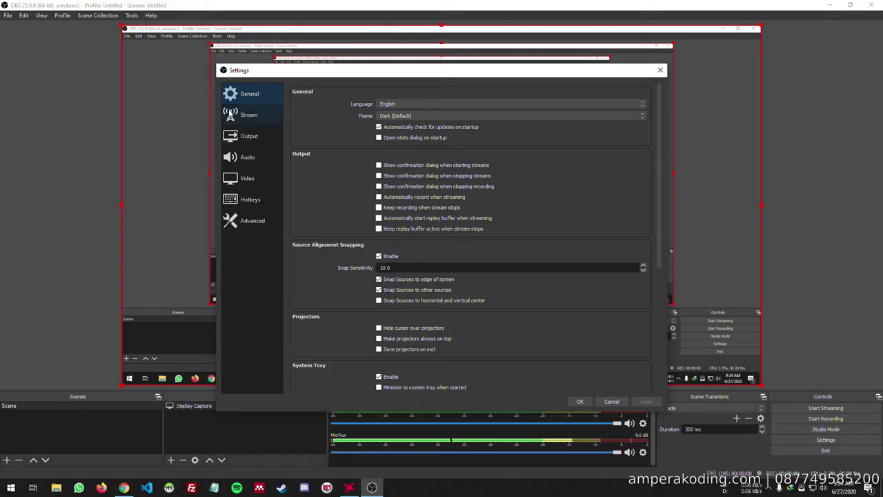
click(253, 137)
click(258, 161)
click(261, 181)
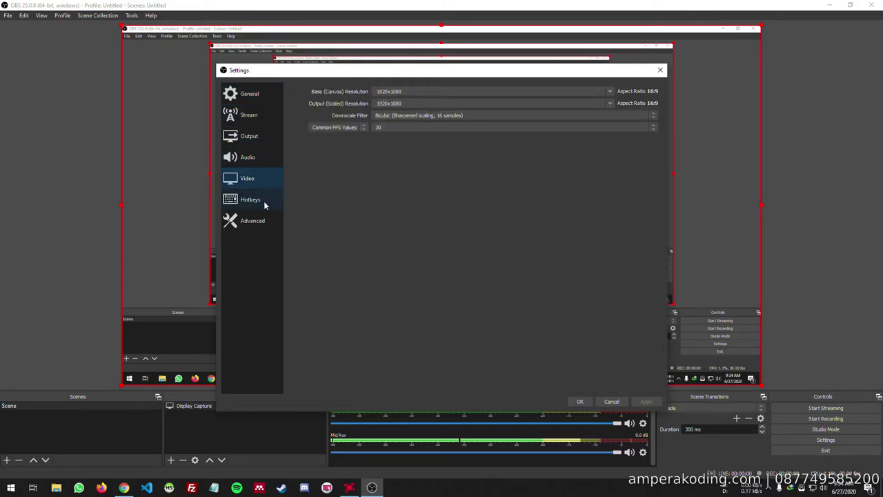
click(259, 201)
click(244, 220)
click(241, 94)
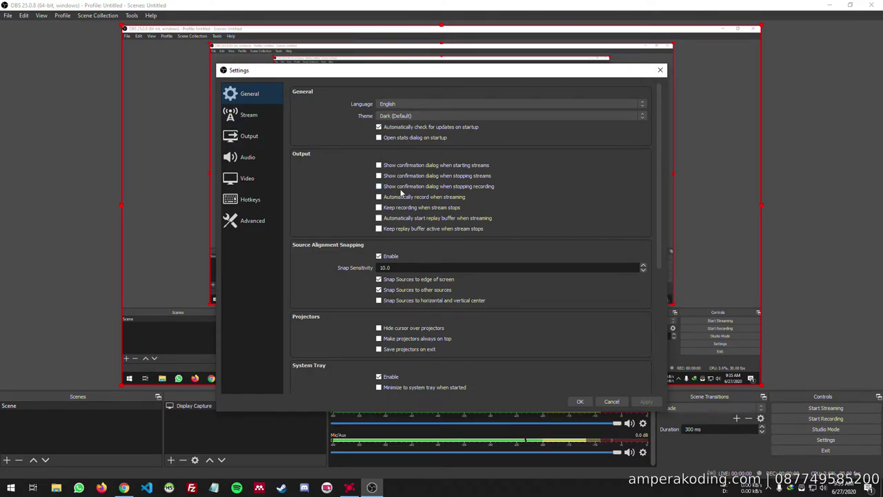
Step: Review the available streaming services in the Stream settings and set the service to Custom
click(249, 115)
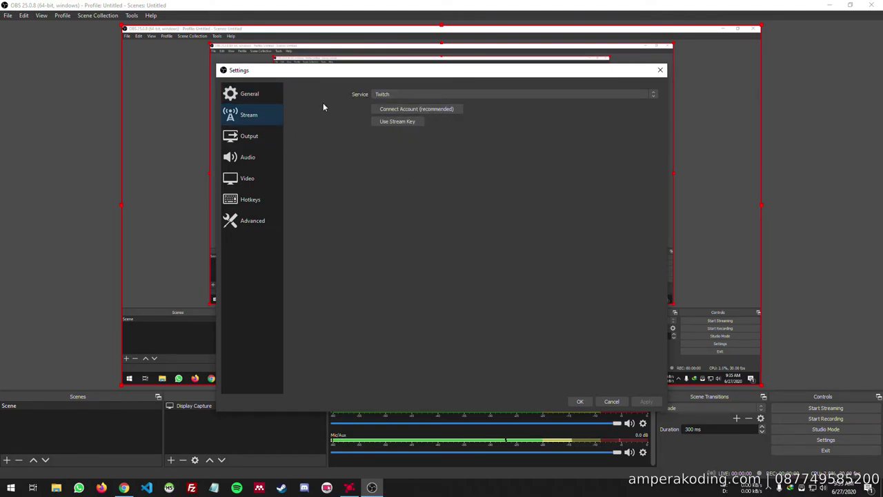
click(382, 96)
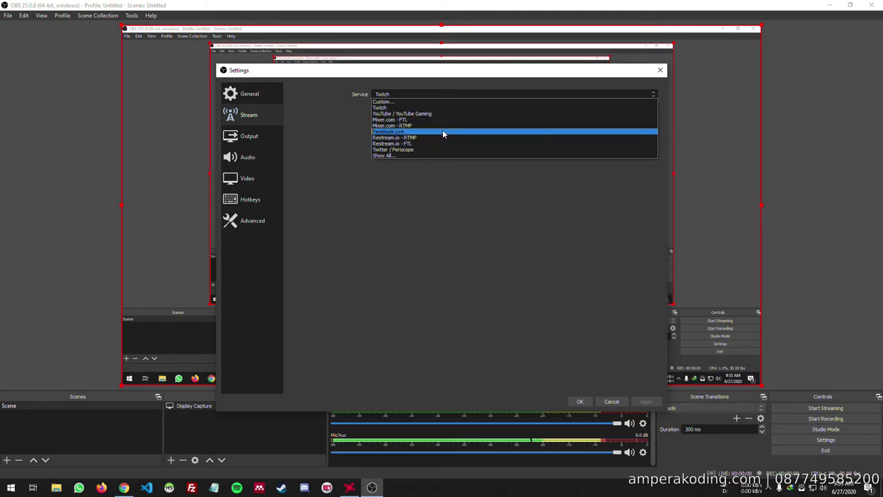
click(414, 102)
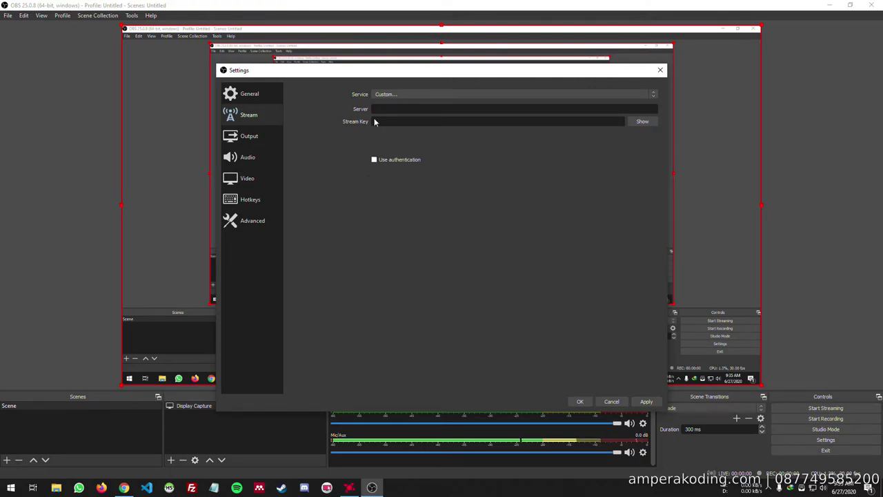
Step: Set the streaming encoder to Hardware (AMD) in the Output settings and check the available audio bitrates
click(255, 137)
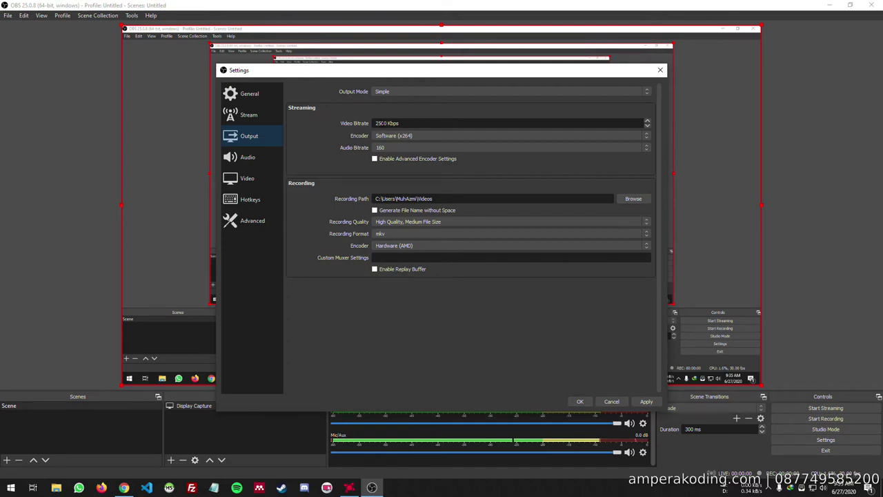
drag(401, 123, 338, 126)
click(400, 124)
click(426, 136)
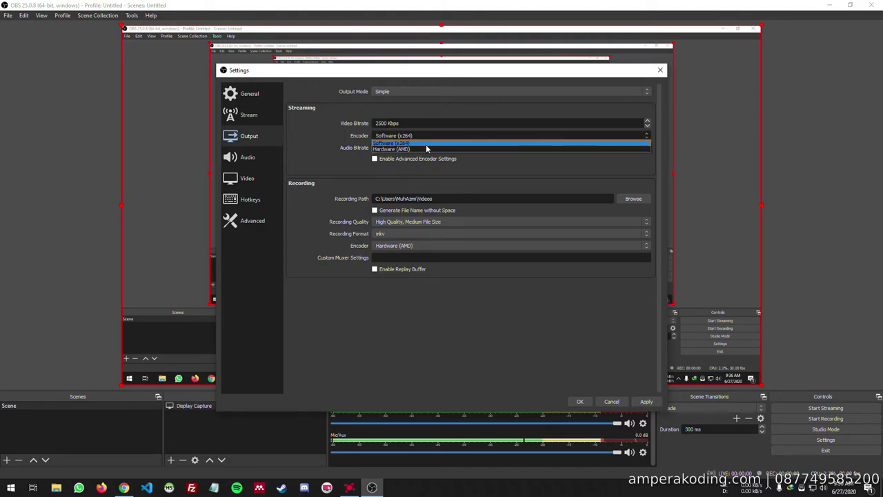
click(390, 149)
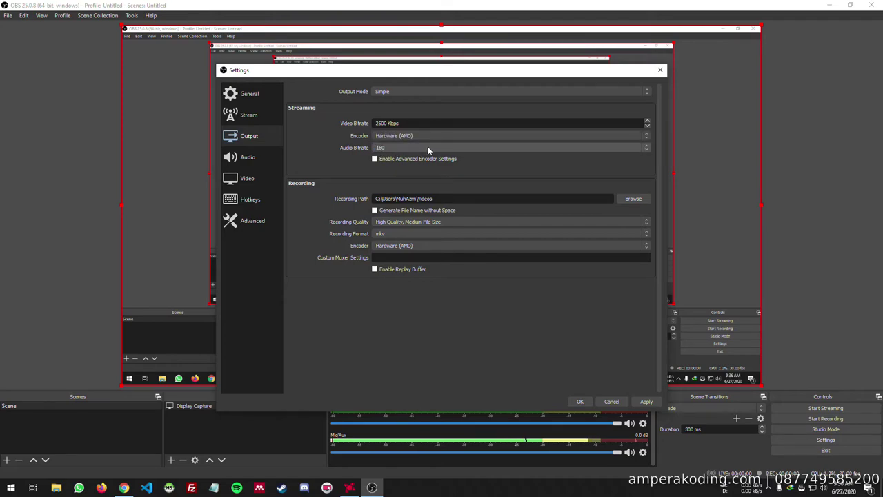
click(390, 149)
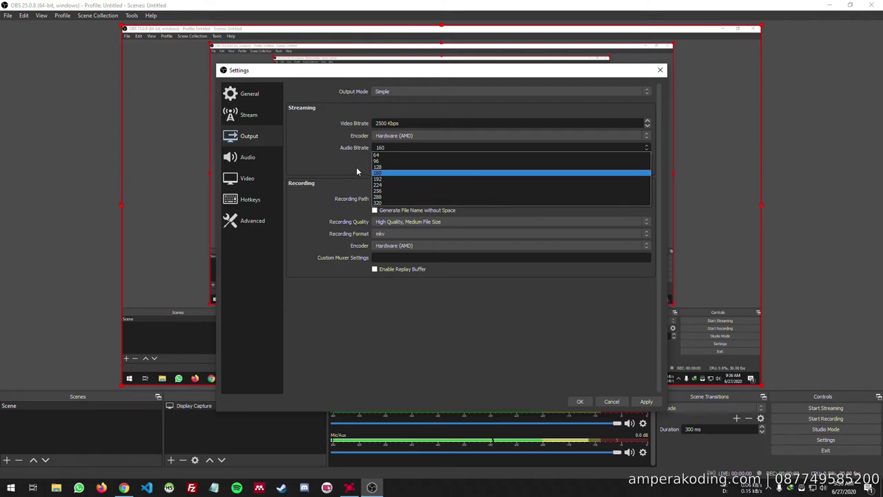
click(324, 160)
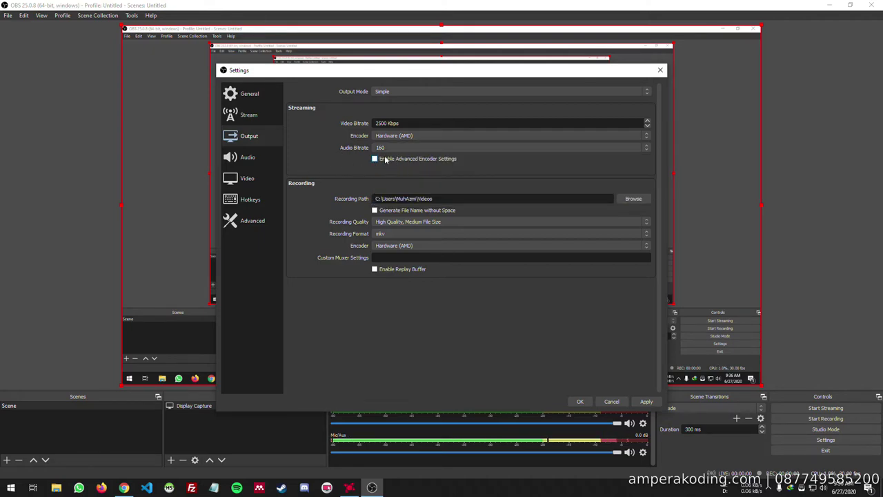
Step: Check the advanced streaming encoder settings, leave them disabled, and choose the Videos folder as the recording path
click(443, 162)
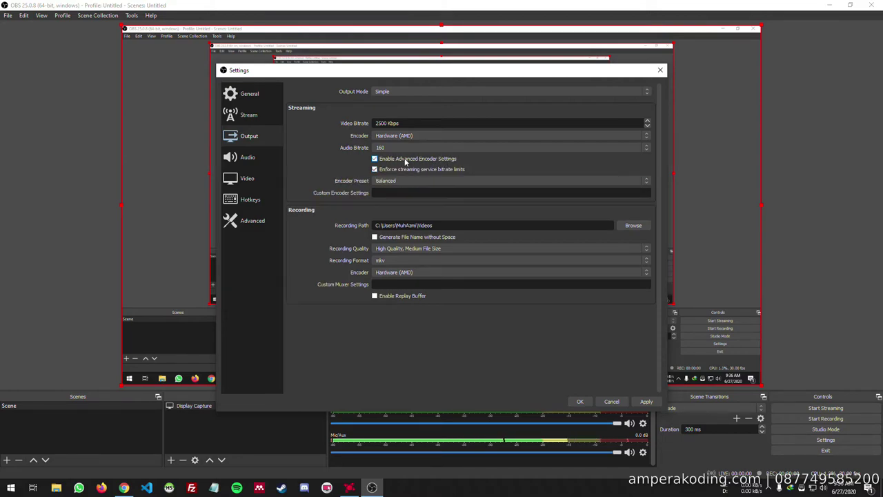
click(374, 159)
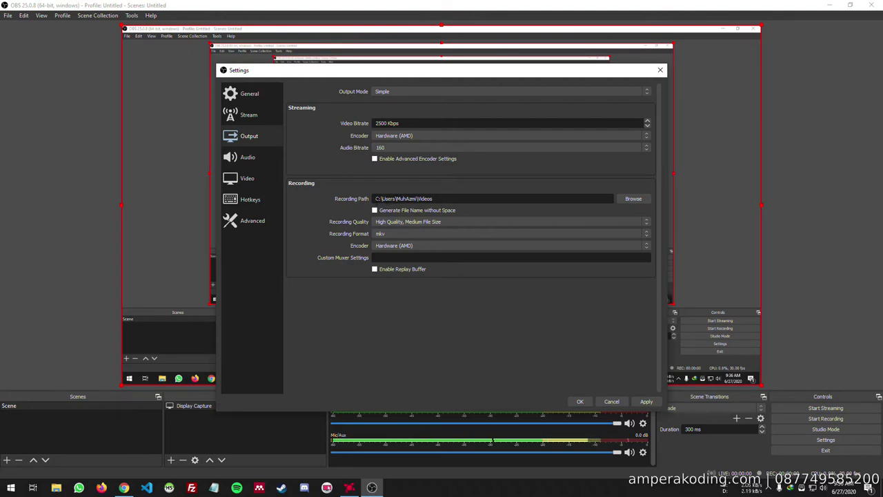
click(635, 200)
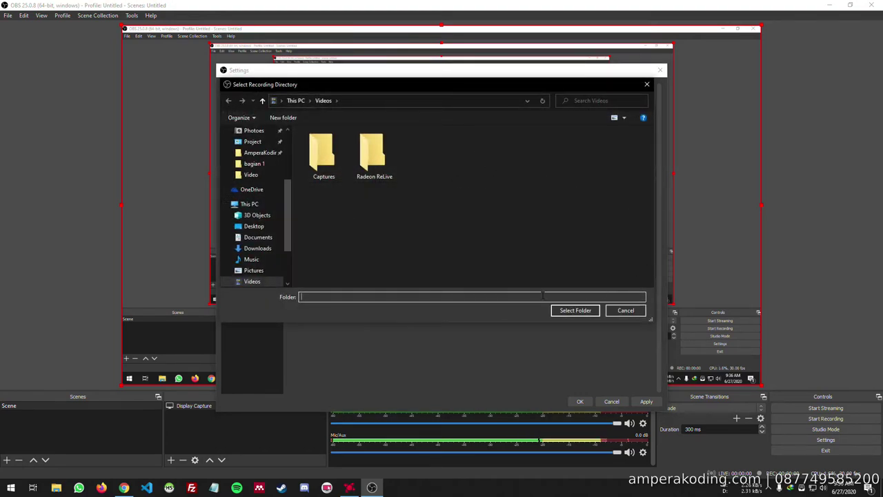
click(576, 310)
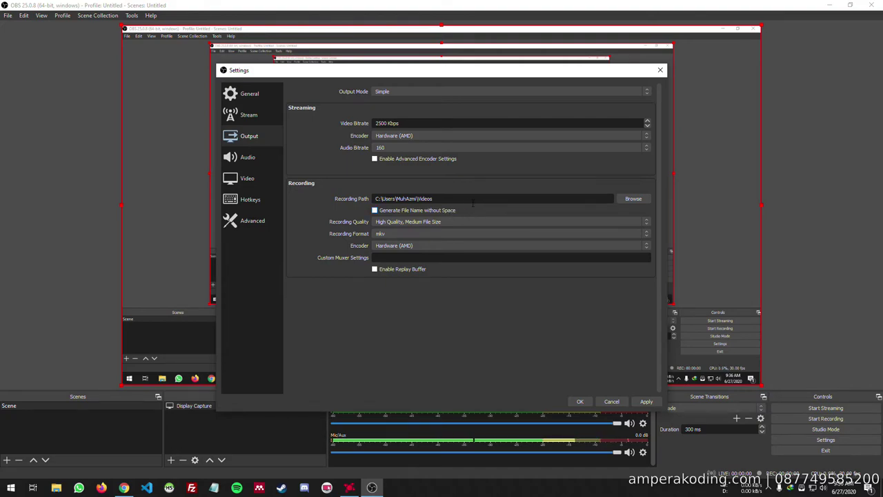
Step: Set the recording quality to High Quality, Medium File Size, the format to mkv and the recording encoder to Hardware (AMD)
click(376, 222)
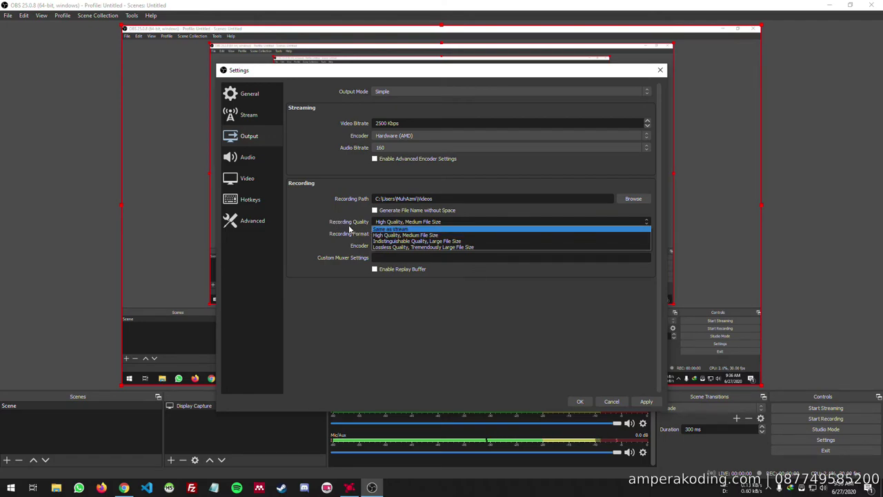
click(423, 235)
click(398, 235)
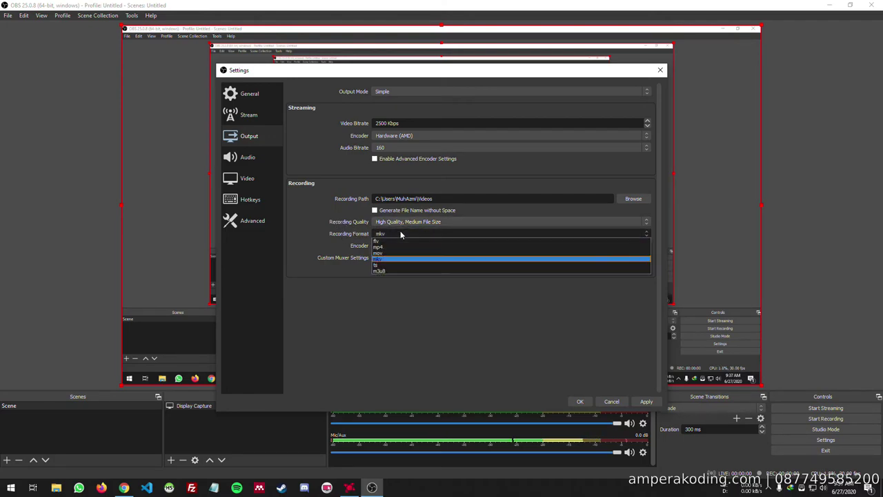
click(423, 258)
click(423, 245)
click(423, 252)
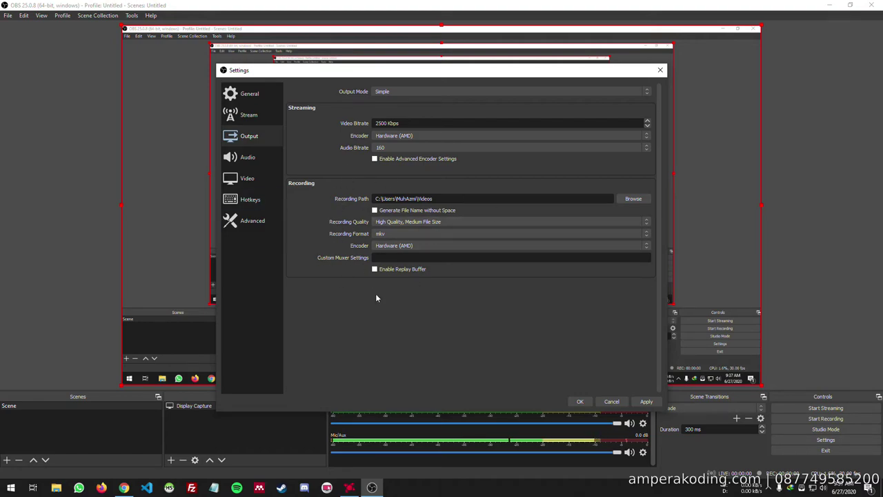
Step: In the Audio settings, disable Desktop Audio and set Mic/Auxiliary Audio to Microphone (USB Advanced Audio Device)
click(250, 158)
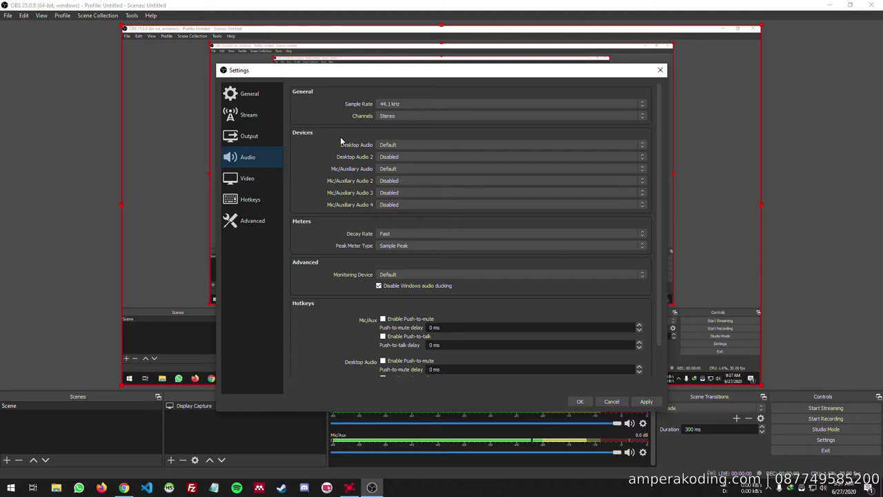
click(401, 146)
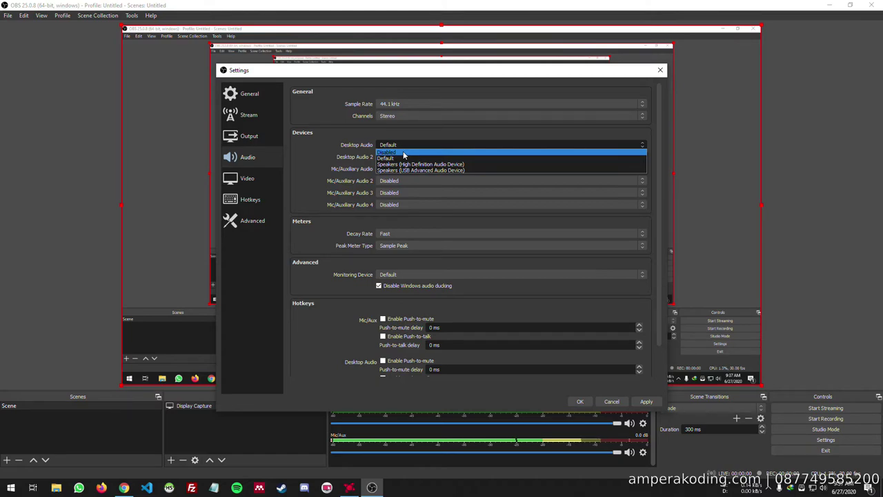
click(405, 152)
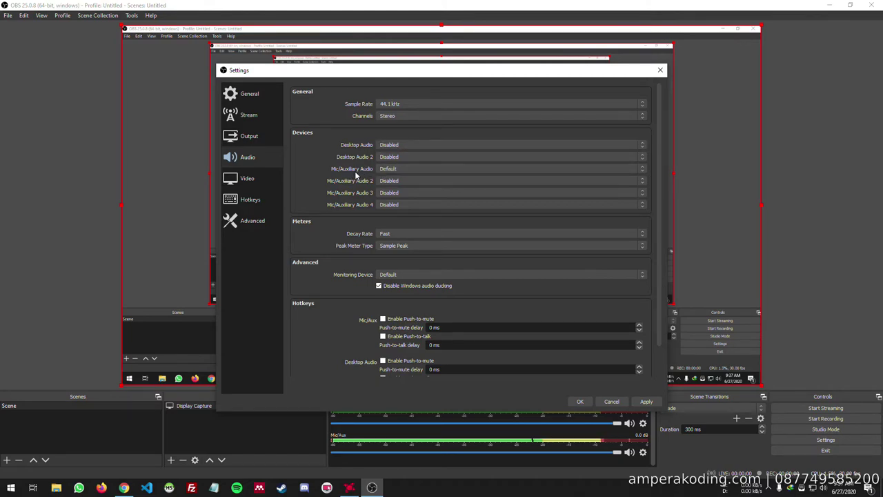
click(404, 170)
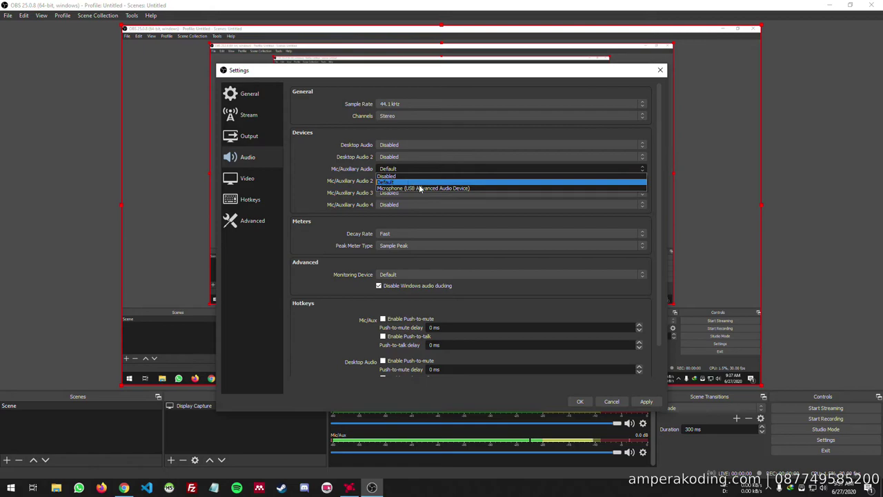
click(477, 187)
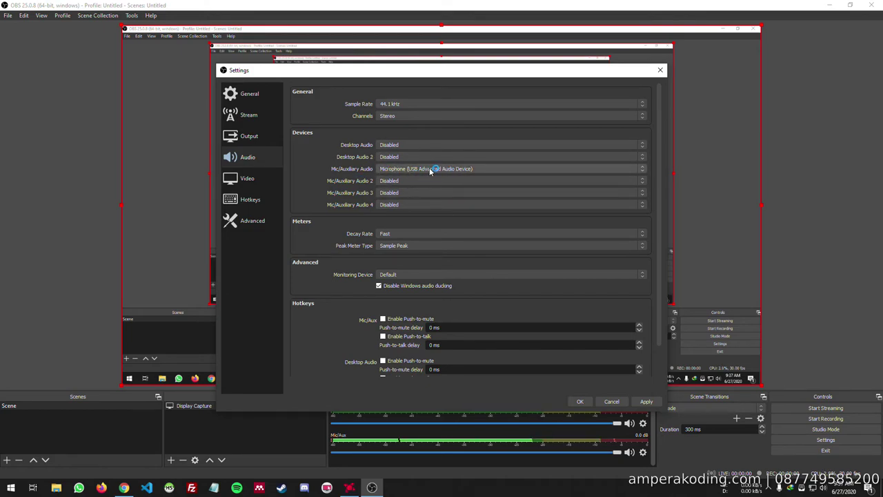
Step: Examine the available base and output resolutions and the common FPS values in the Video settings
click(272, 177)
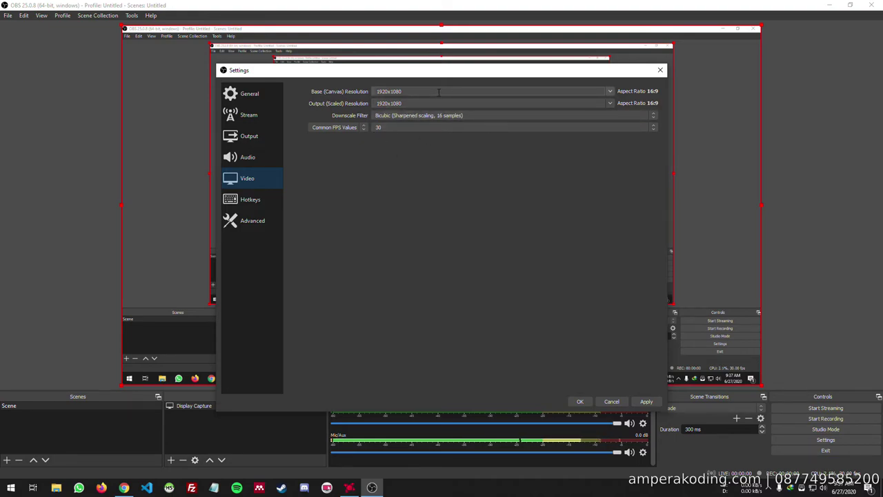
click(609, 91)
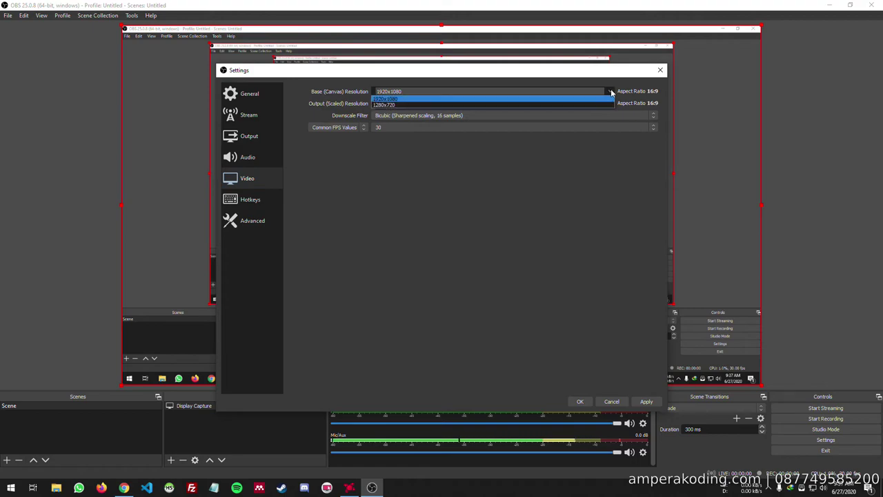
click(609, 94)
click(610, 95)
click(610, 94)
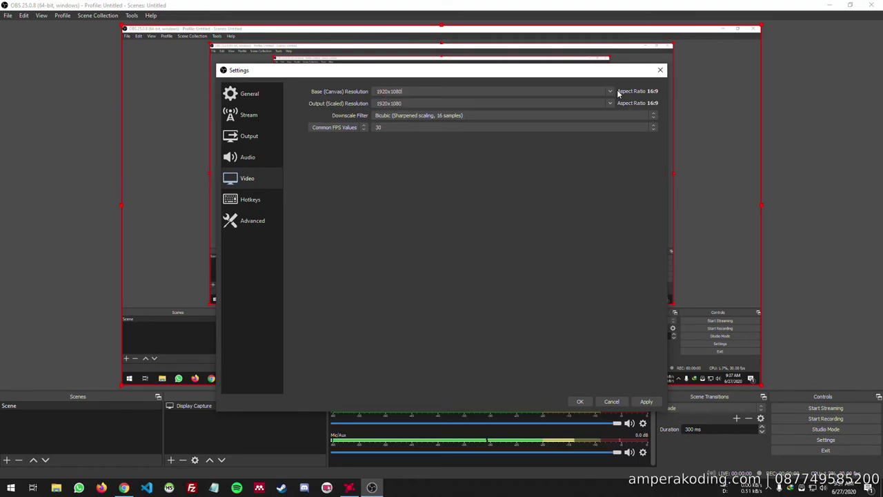
click(610, 94)
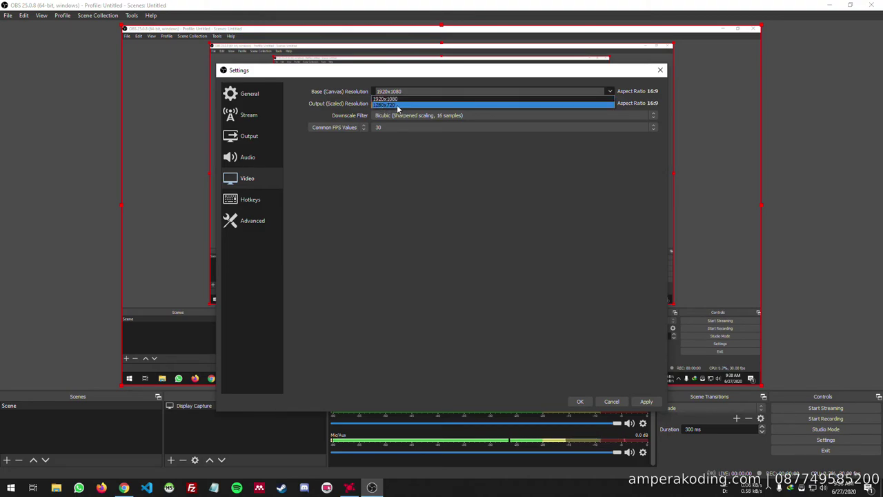
click(428, 170)
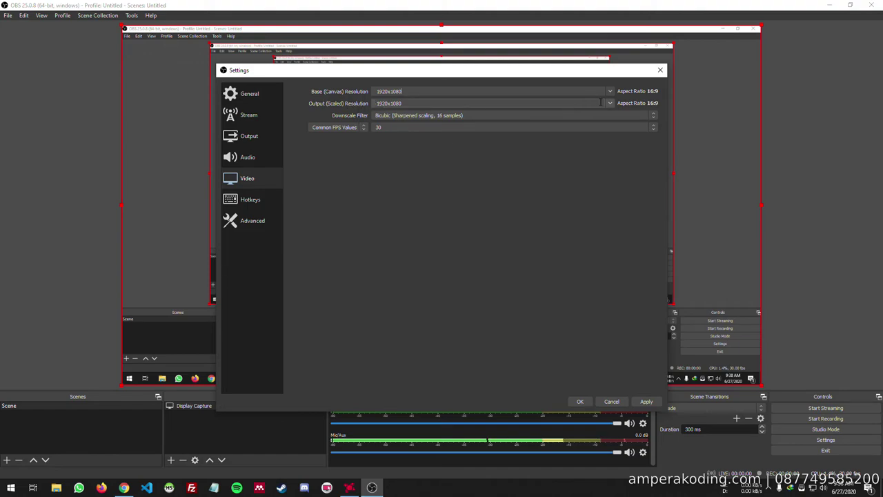
click(610, 103)
click(610, 104)
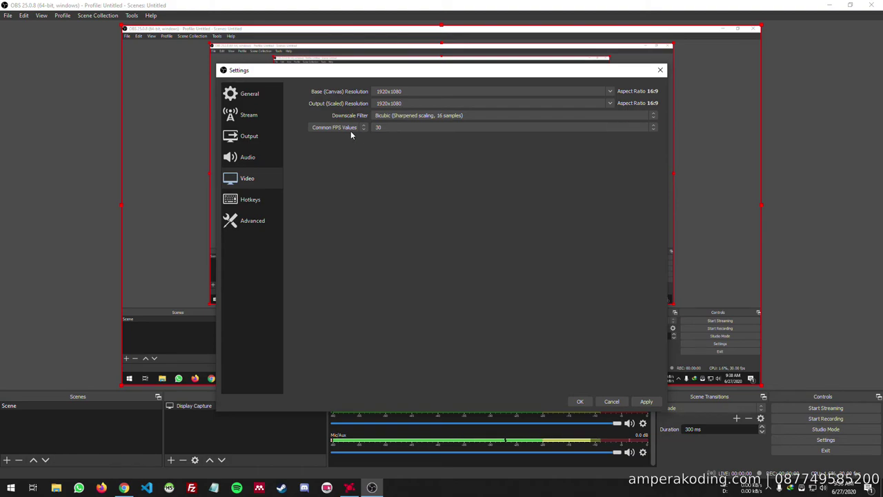
click(394, 128)
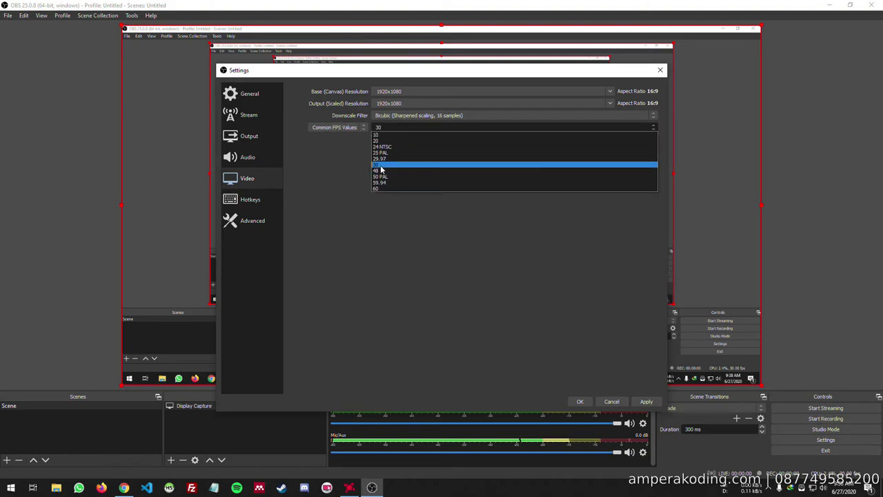
click(352, 159)
Step: Assign recording hotkeys: Shift+F1 to start, Shift+F3 to stop, and Shift+F2 for both pause and unpause
click(250, 200)
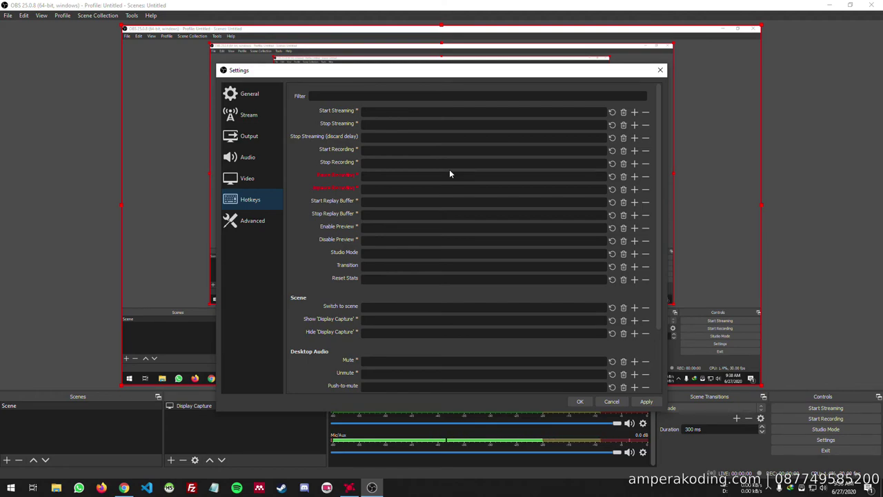
click(410, 164)
key(shift)
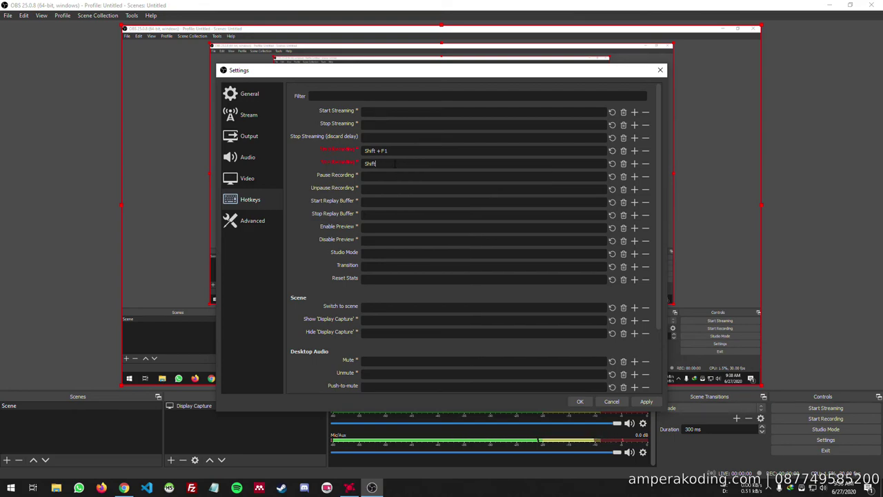
click(393, 177)
key(shift+F2)
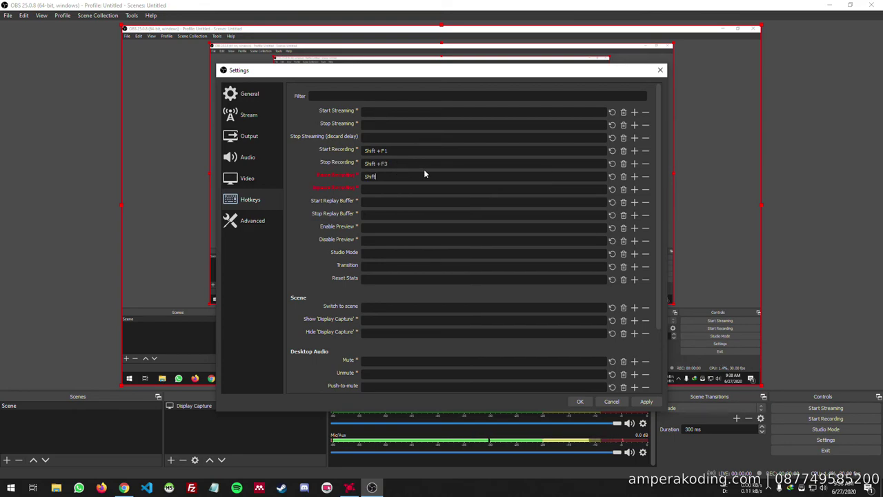
click(399, 189)
key(shift+F2)
Step: Look over the Advanced and General settings, and save all the settings changes
click(252, 222)
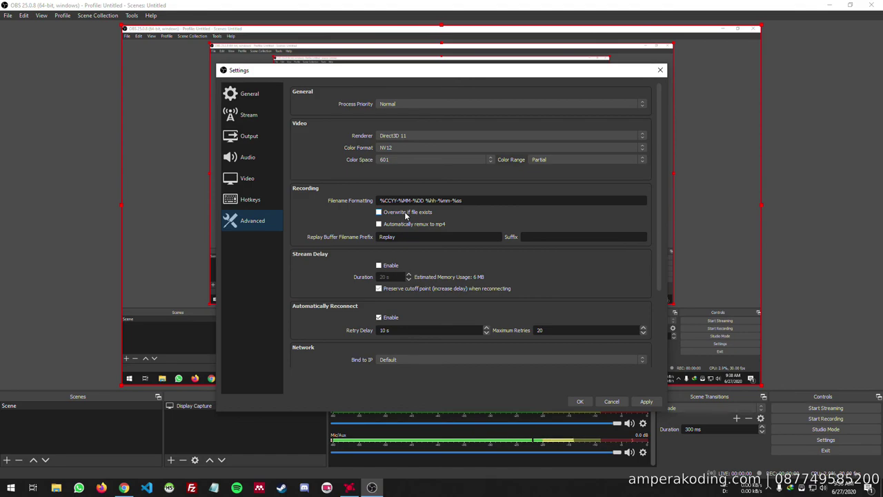
click(266, 95)
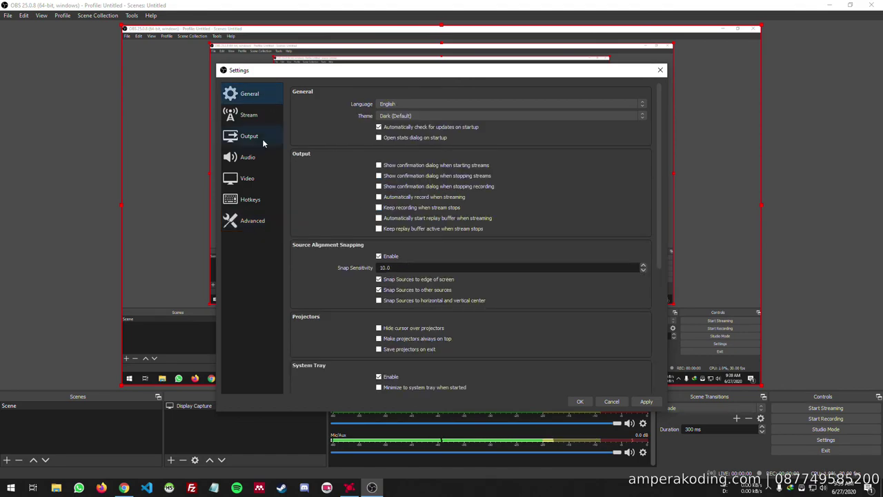
click(580, 401)
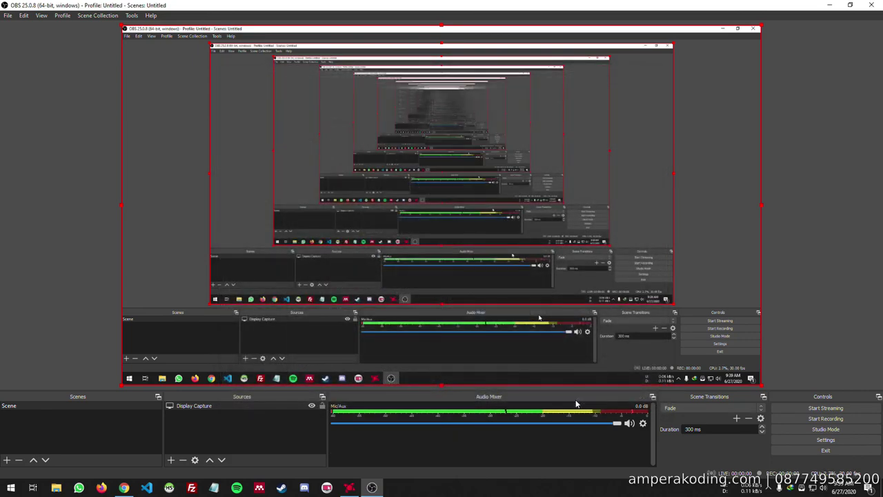
Step: Reopen the settings, review the Stream, Output, Audio, Video and Hotkeys pages, and close them without changes
click(825, 439)
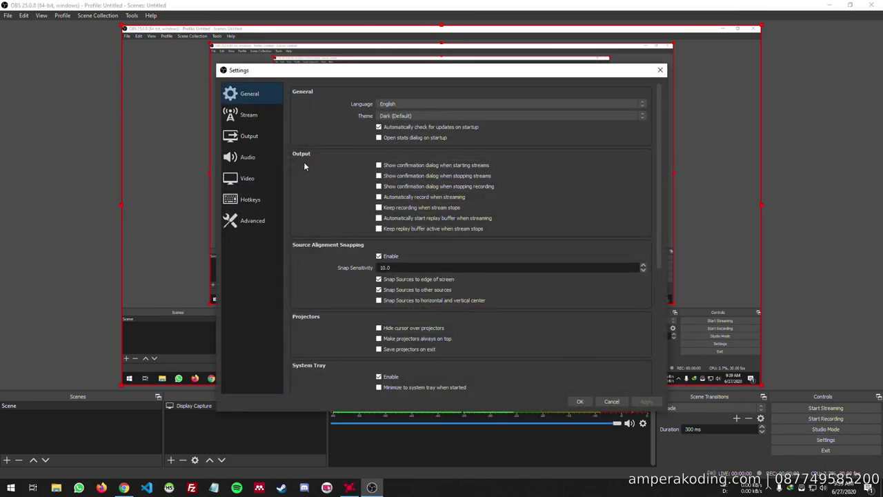
click(255, 116)
click(250, 136)
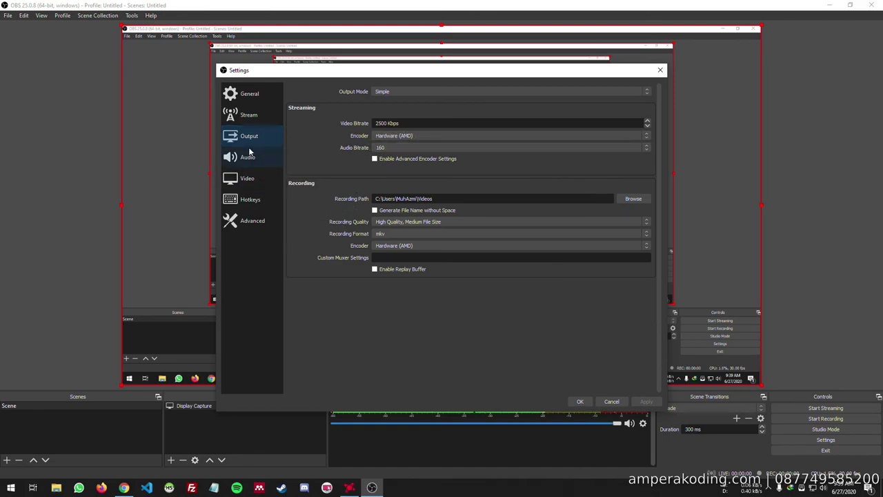
click(238, 156)
click(272, 180)
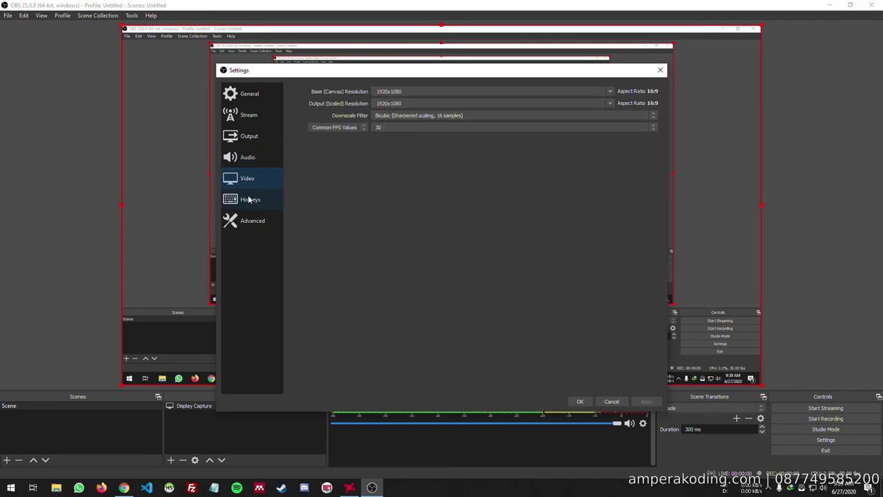
click(260, 200)
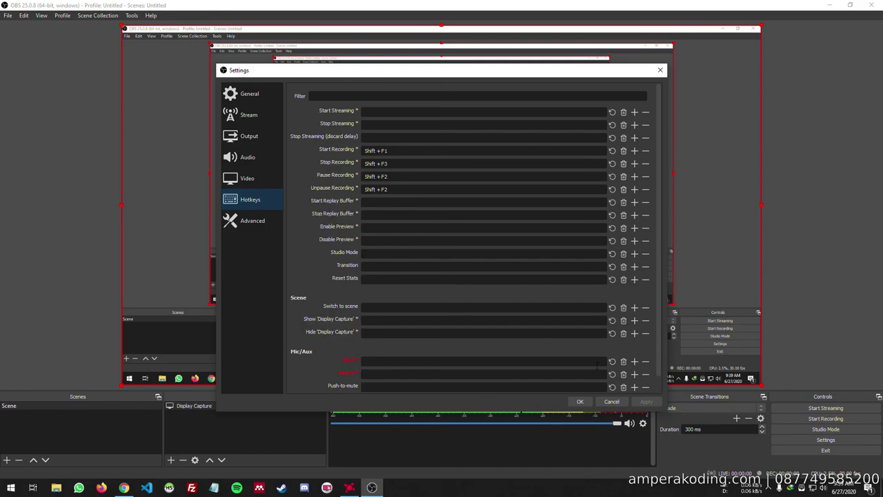
click(660, 69)
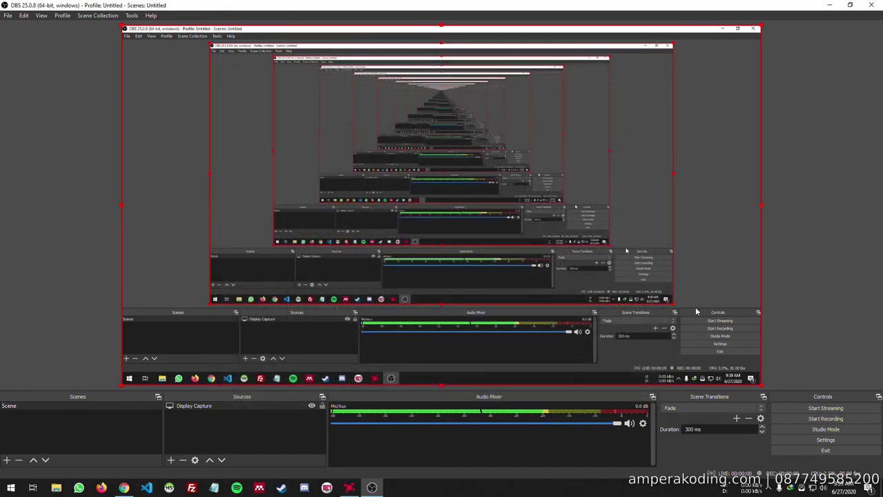